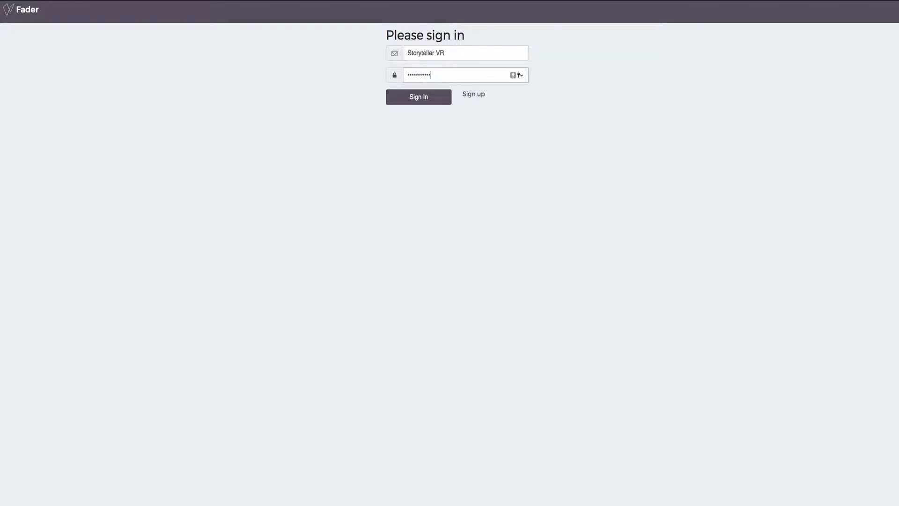
# Sign in to the account and rename the new story to "Mojo Meetup 16/08/17"
pyautogui.click(412, 95)
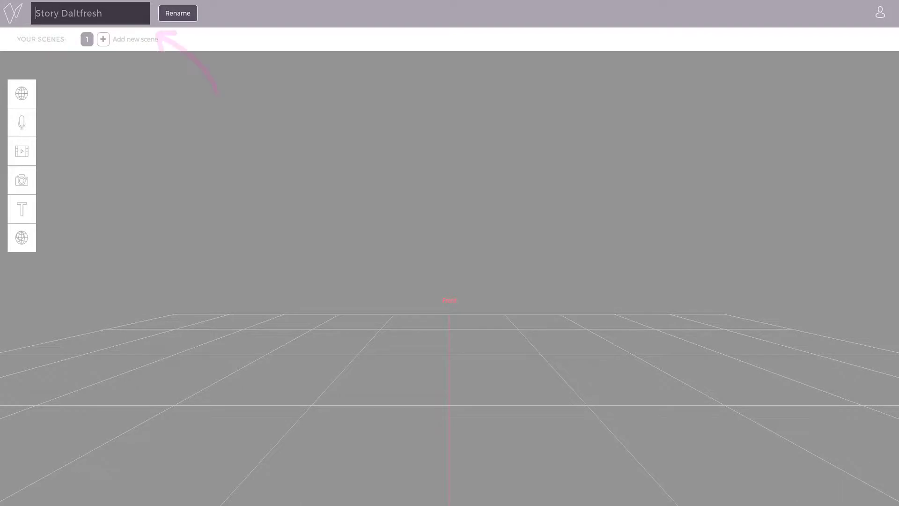
pyautogui.write('Mojo Meetup 16/08/17')
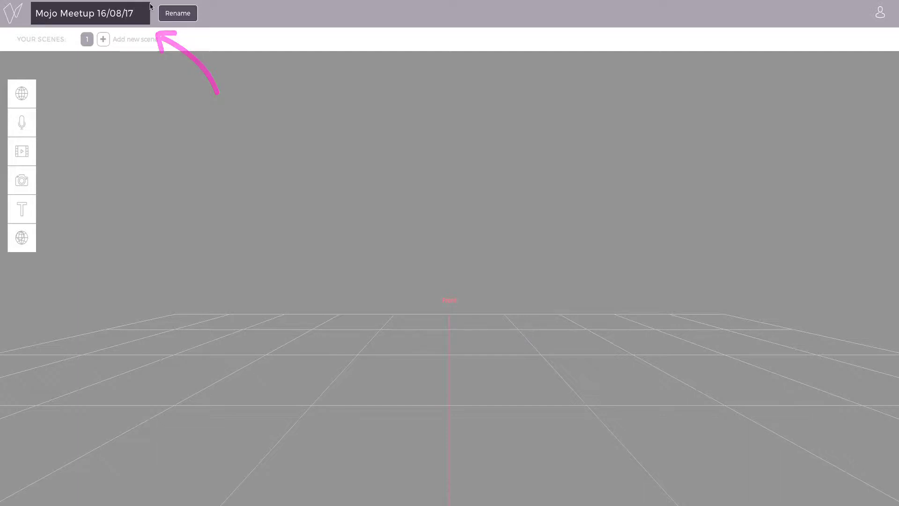
pyautogui.click(178, 13)
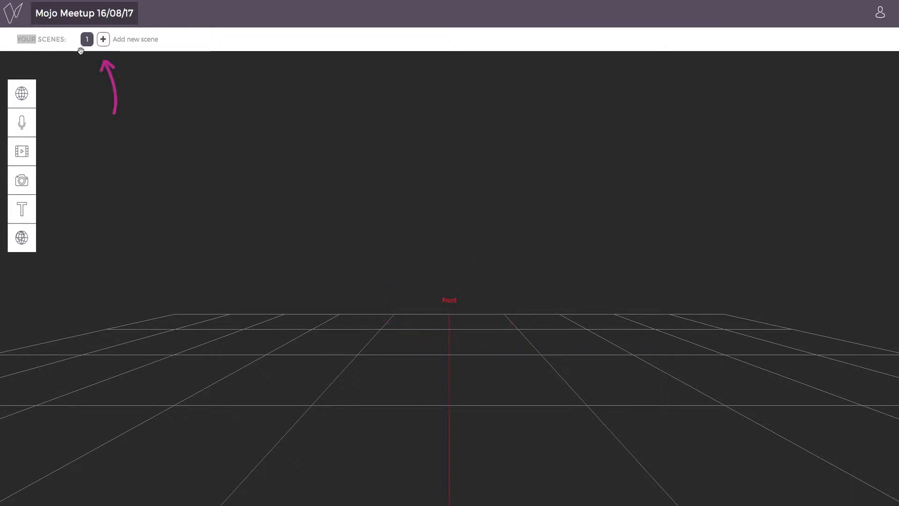
# Add two new scenes to the story, making scenes 2 and 3
pyautogui.moveTo(86, 45)
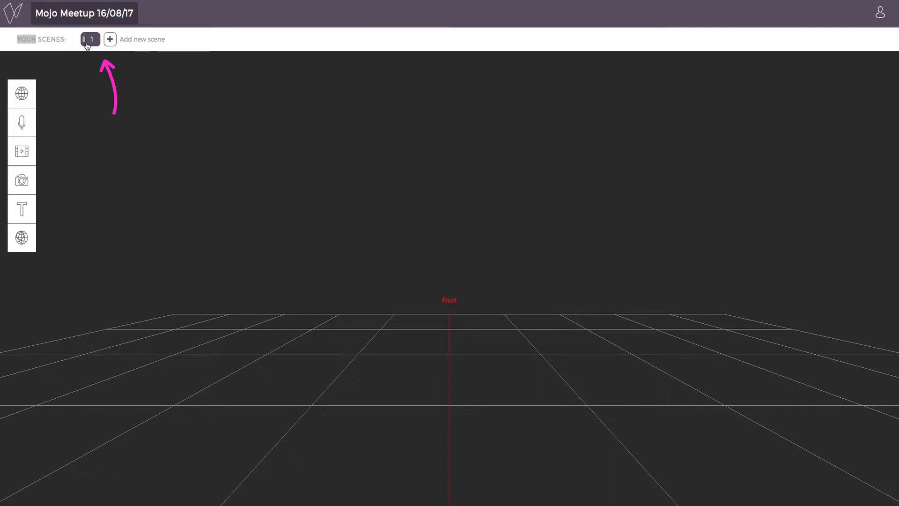
pyautogui.click(103, 42)
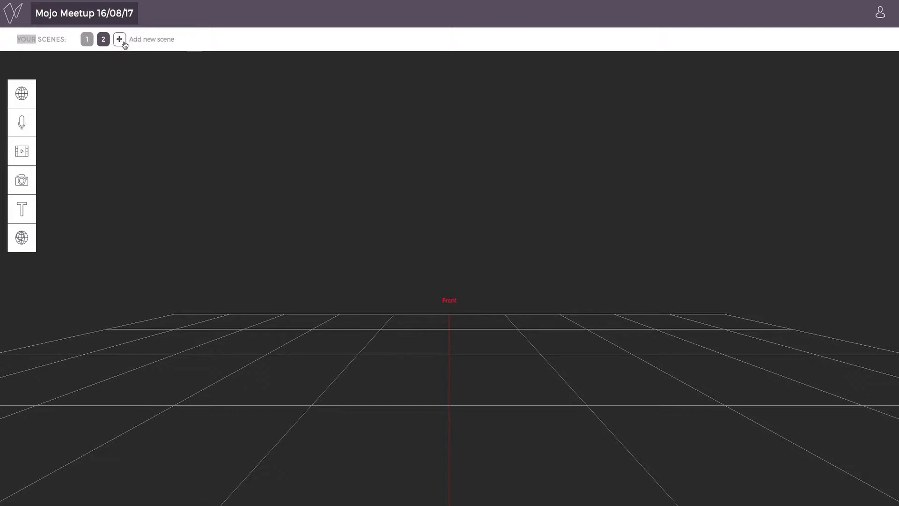
pyautogui.click(120, 40)
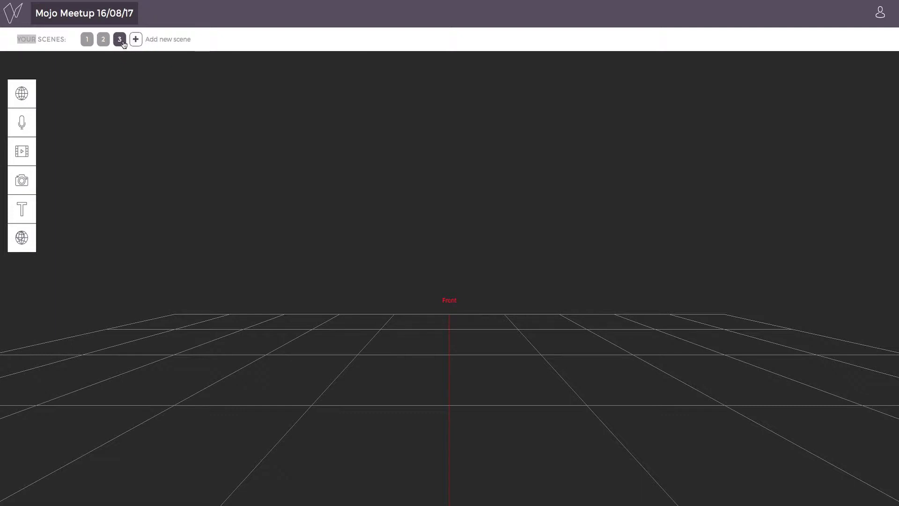
# Look through the options for adding 360° media, audio, 2D video, 2D images, titlecards and interactive elements
pyautogui.click(22, 92)
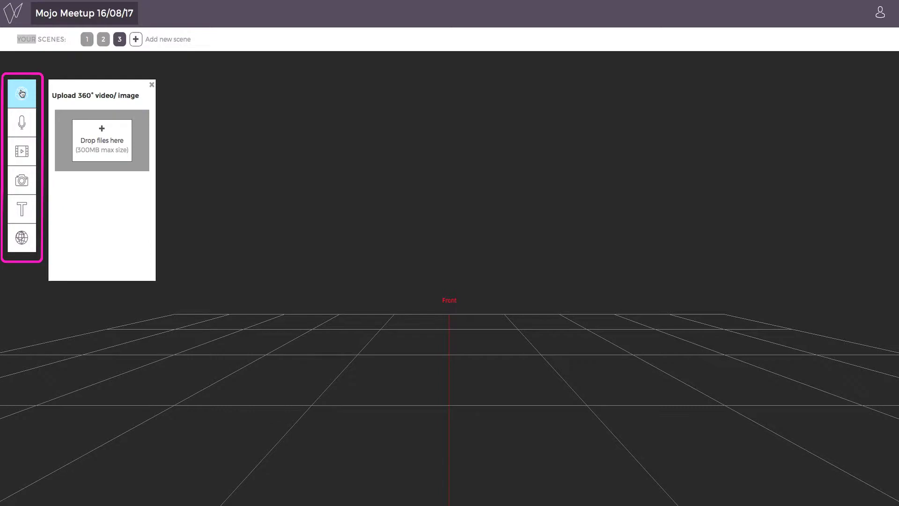
pyautogui.click(25, 119)
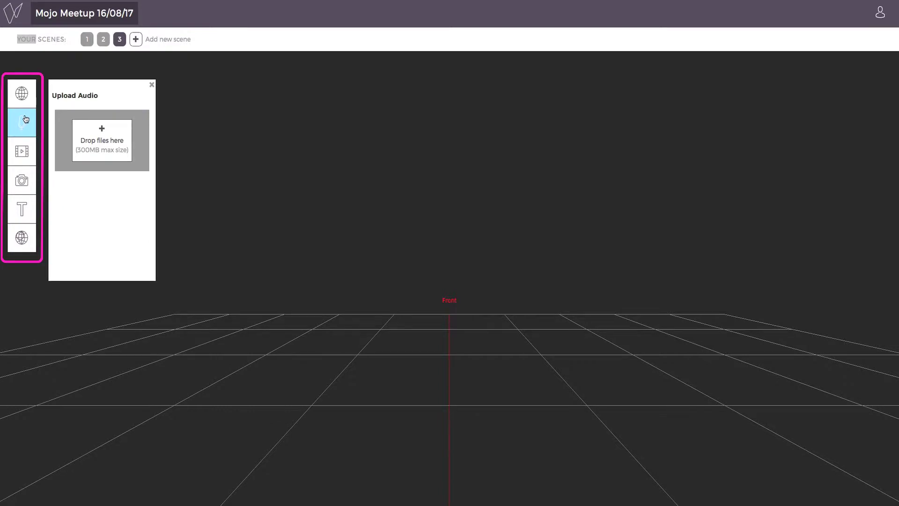
pyautogui.click(23, 154)
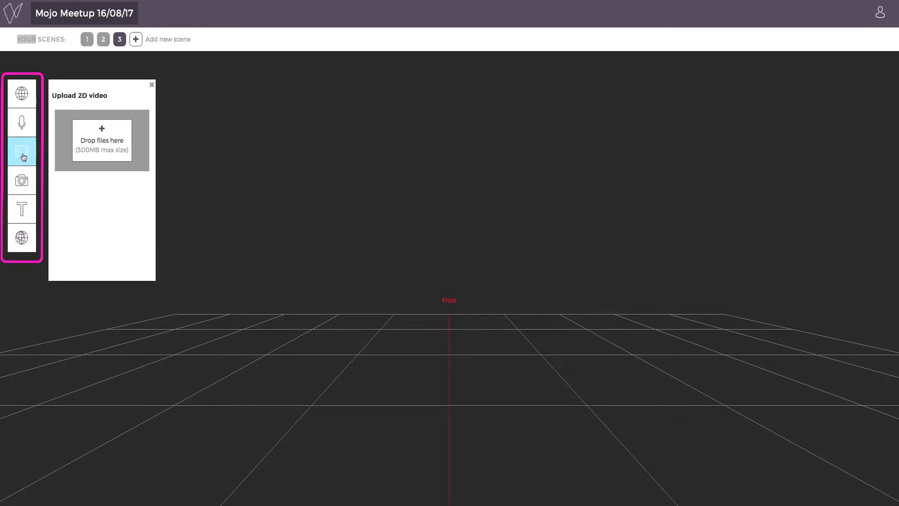
pyautogui.click(23, 180)
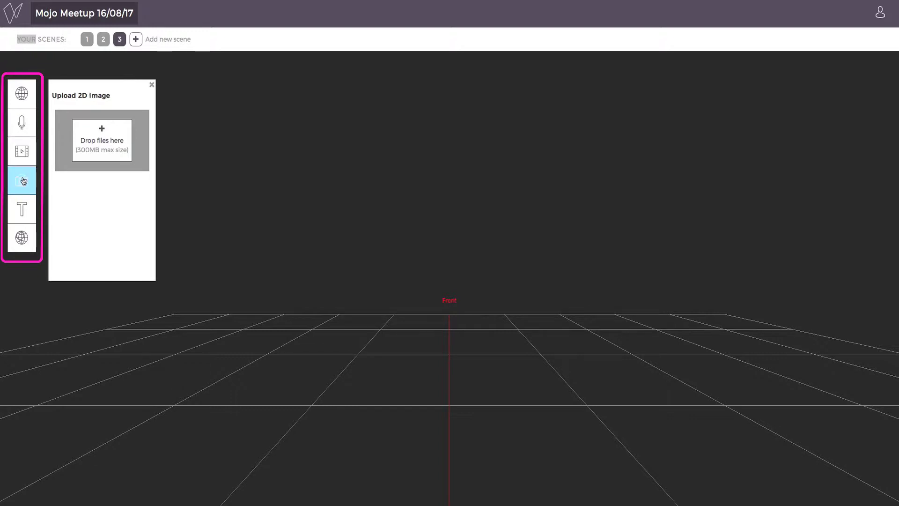
pyautogui.click(21, 208)
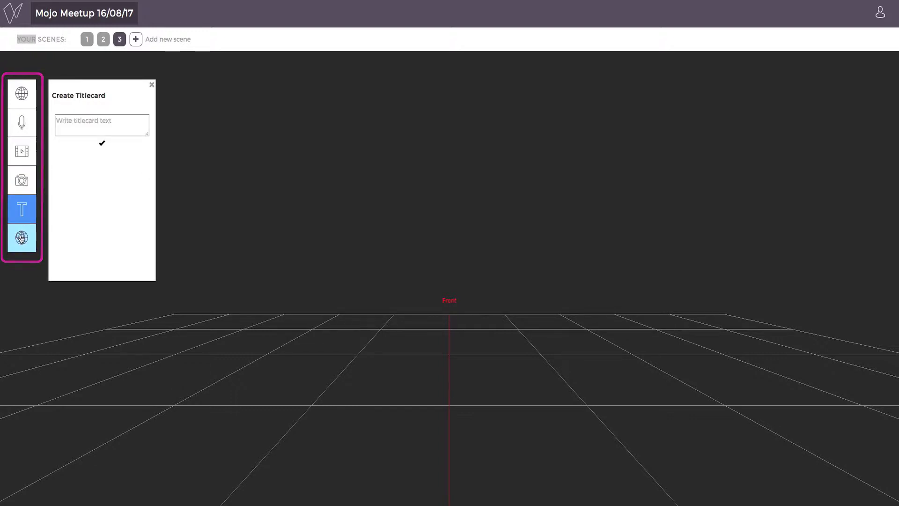
pyautogui.click(21, 239)
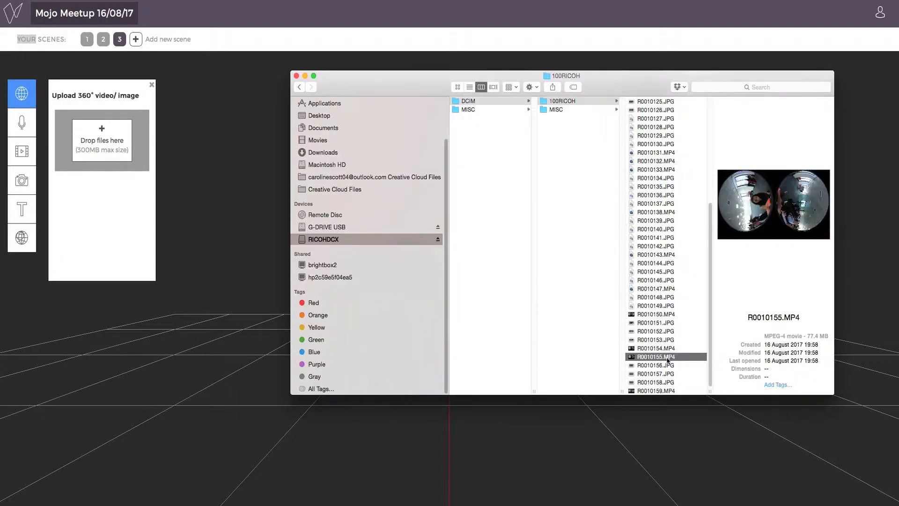
# Upload R0010155.MP4 through R0010158.JPG from the camera's 100RICOH folder as 360° assets, and close the file browser
pyautogui.keyDown('shift'); pyautogui.click(667, 382); pyautogui.keyUp('shift')
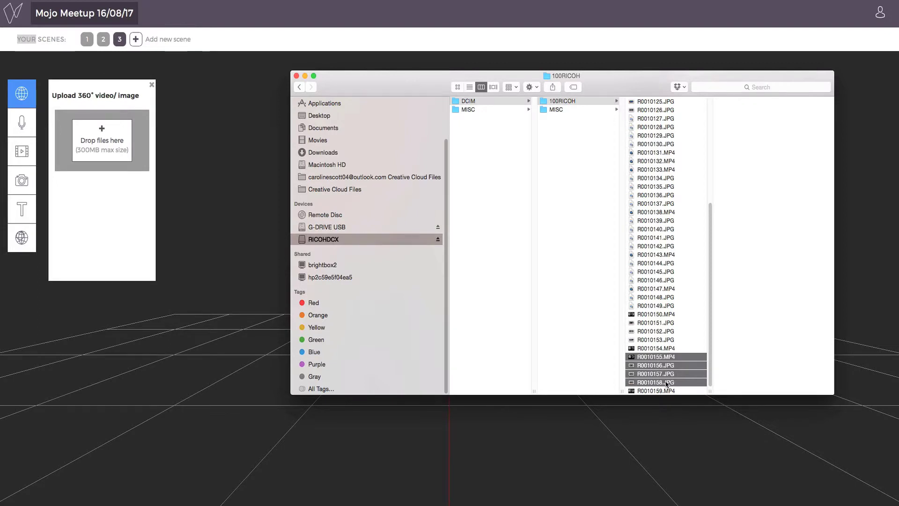
pyautogui.moveTo(667, 382); pyautogui.dragTo(108, 153)
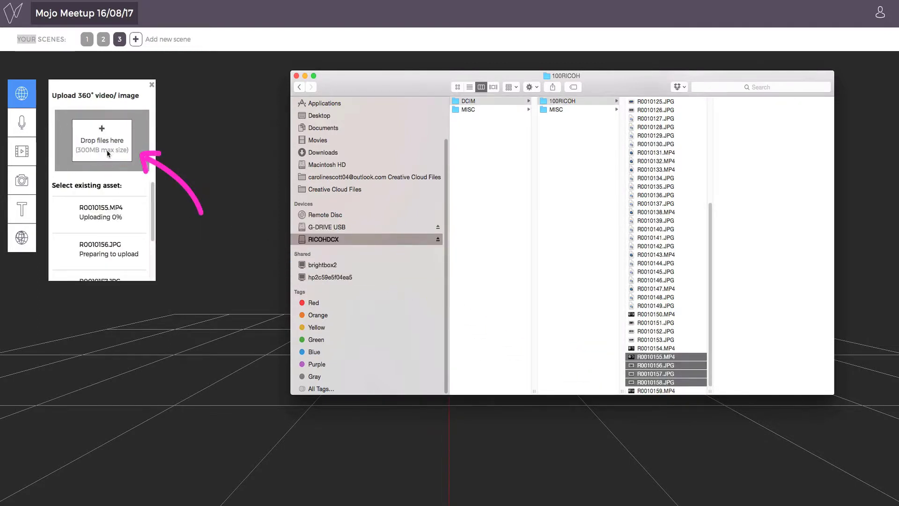
pyautogui.click(297, 75)
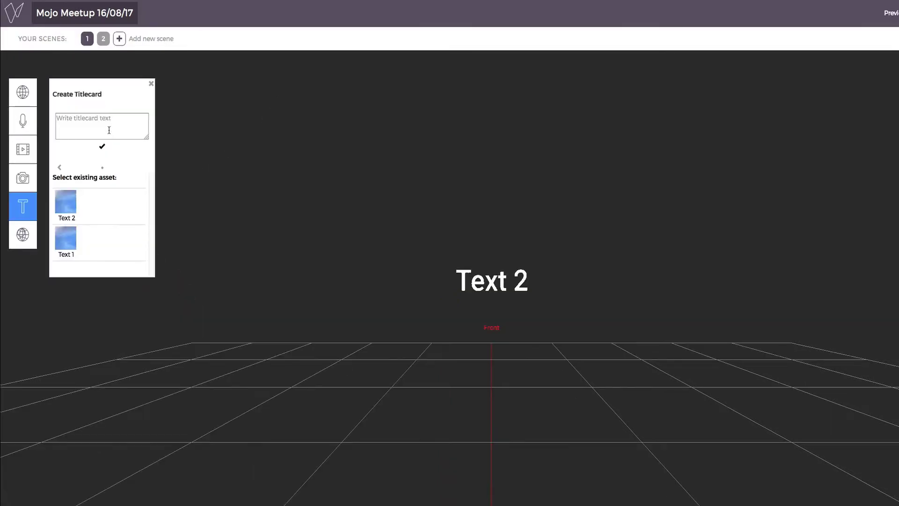
# Create a titlecard reading "A round-up of discussions from the last Mojo Meetup" over two lines in scene 1 and open its settings
pyautogui.click(108, 124)
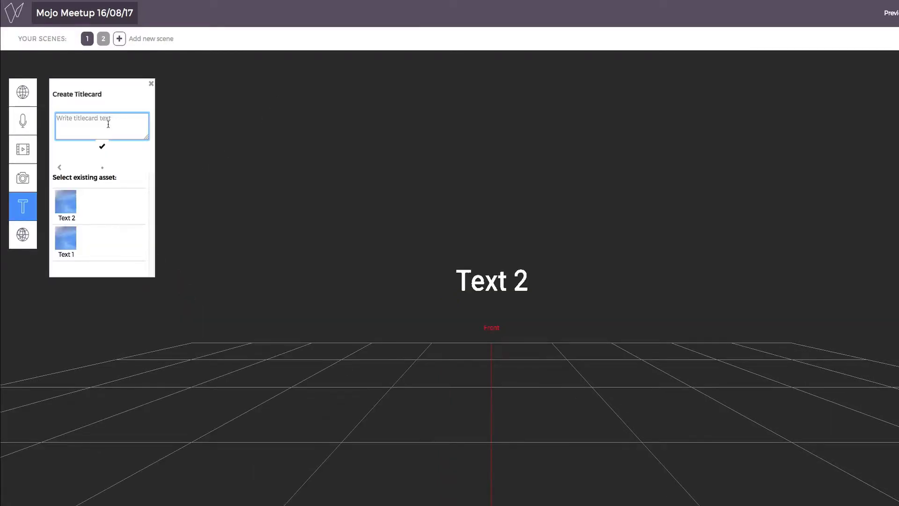
pyautogui.write('A round-up of discussions from the last')
pyautogui.press('Return')
pyautogui.write('Mojo Meetup')
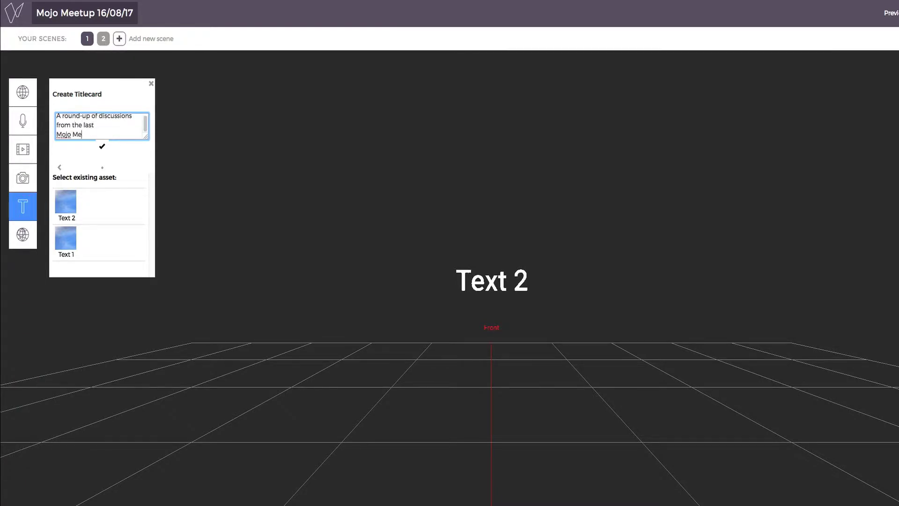
pyautogui.click(102, 146)
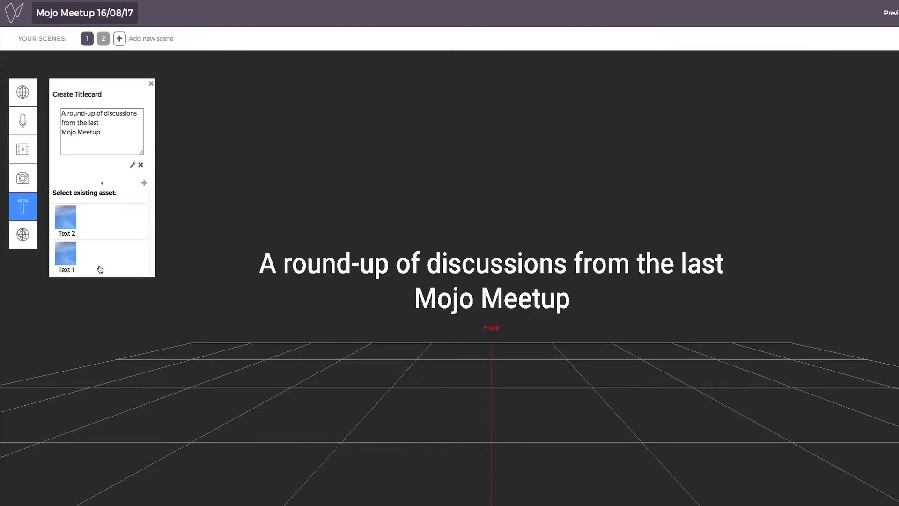
pyautogui.click(133, 165)
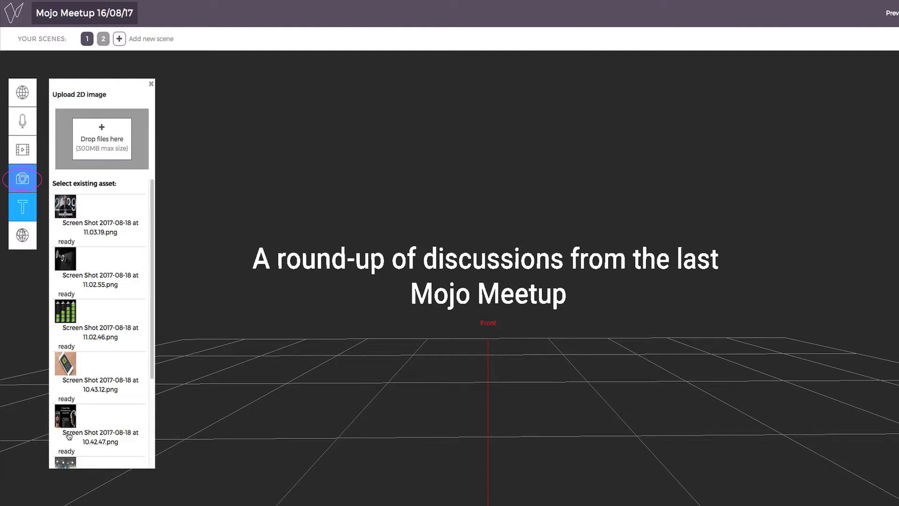
# Add the 2D image "Screen Shot 2017-08-18 at 10.42.47.png" to scene 1 and shift its horizontal position clear of the titlecard
pyautogui.click(69, 436)
pyautogui.click(132, 165)
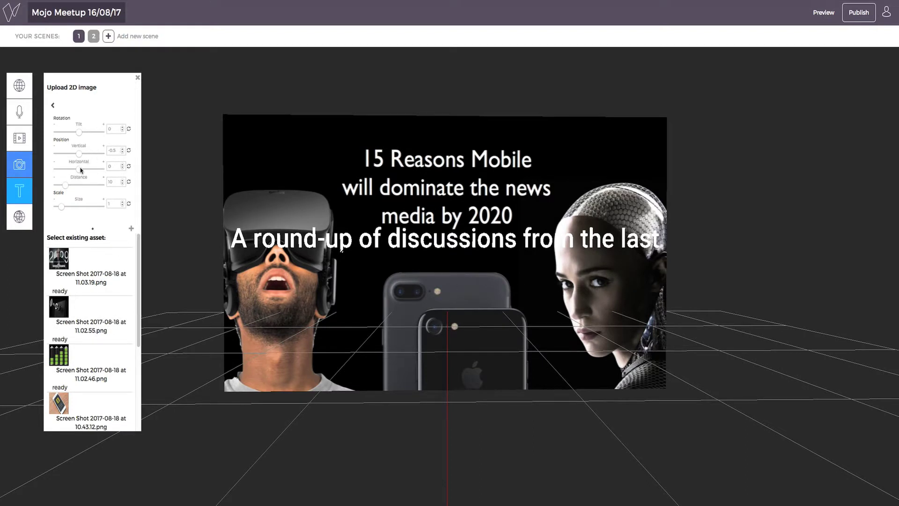
pyautogui.moveTo(80, 170); pyautogui.dragTo(93, 172)
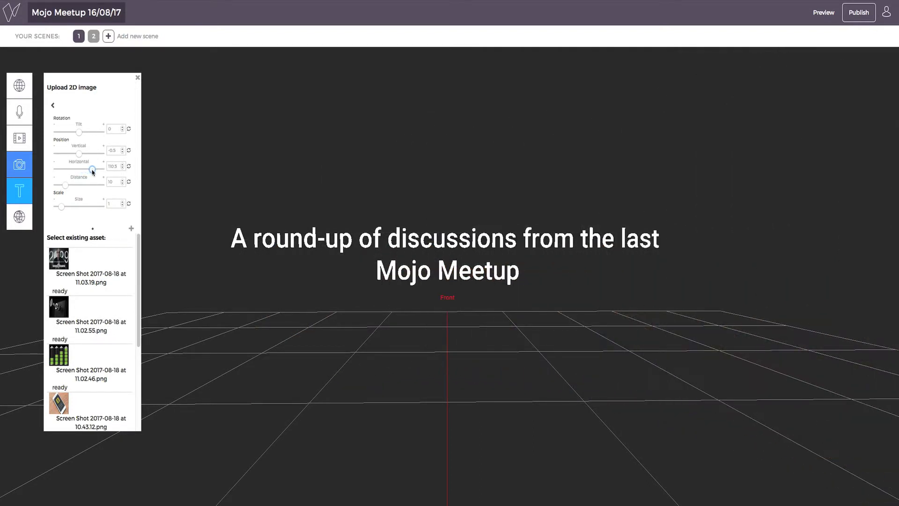
pyautogui.moveTo(557, 261); pyautogui.dragTo(659, 267)
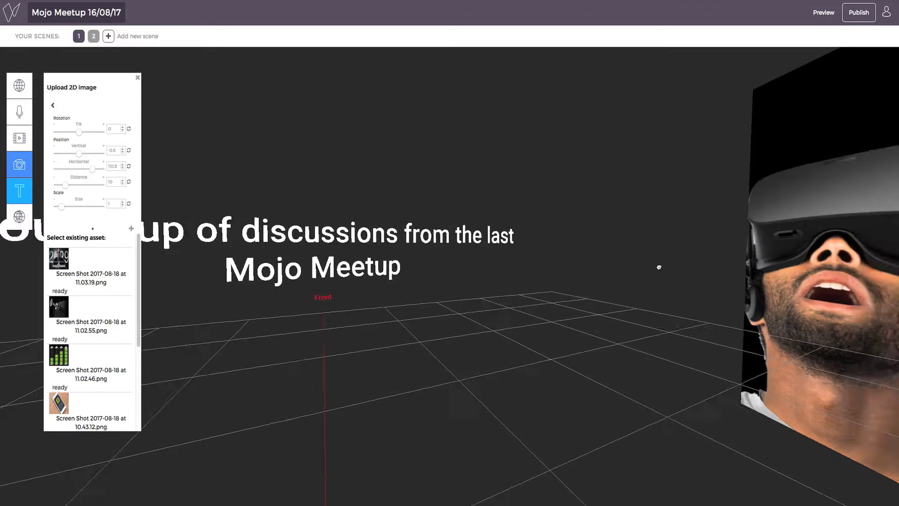
pyautogui.moveTo(460, 306); pyautogui.dragTo(689, 310)
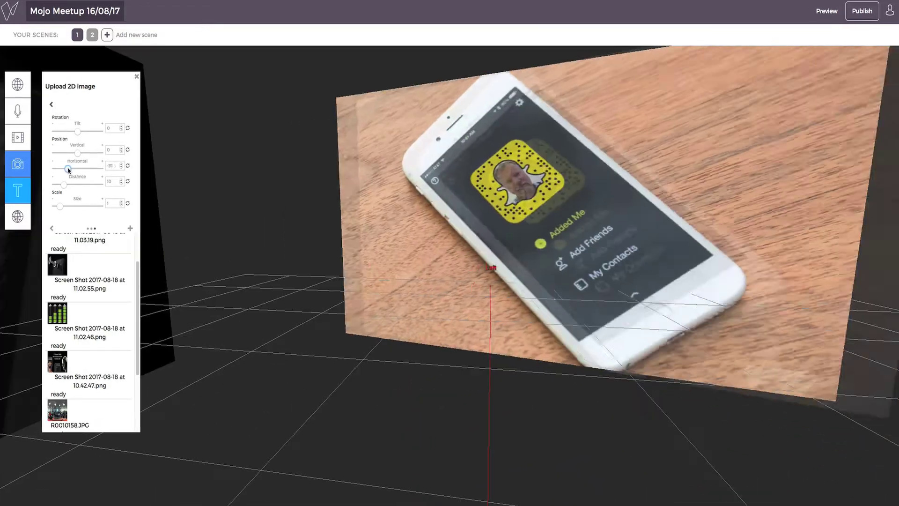
# Fine-tune the horizontal position of the Snapchat phone image in scene 1 and set its size to 0.8
pyautogui.moveTo(66, 171); pyautogui.dragTo(67, 169)
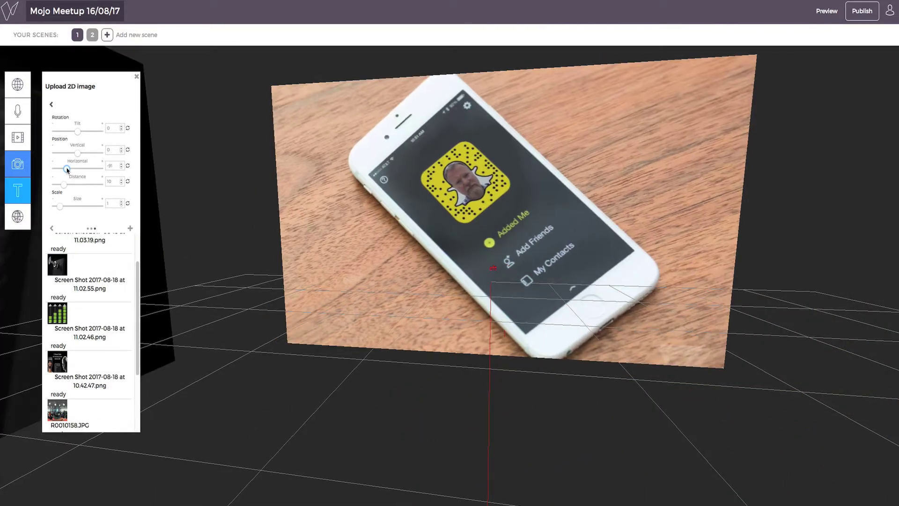
pyautogui.moveTo(59, 207); pyautogui.dragTo(57, 206)
pyautogui.moveTo(622, 365); pyautogui.dragTo(636, 357)
pyautogui.moveTo(461, 361); pyautogui.dragTo(608, 367)
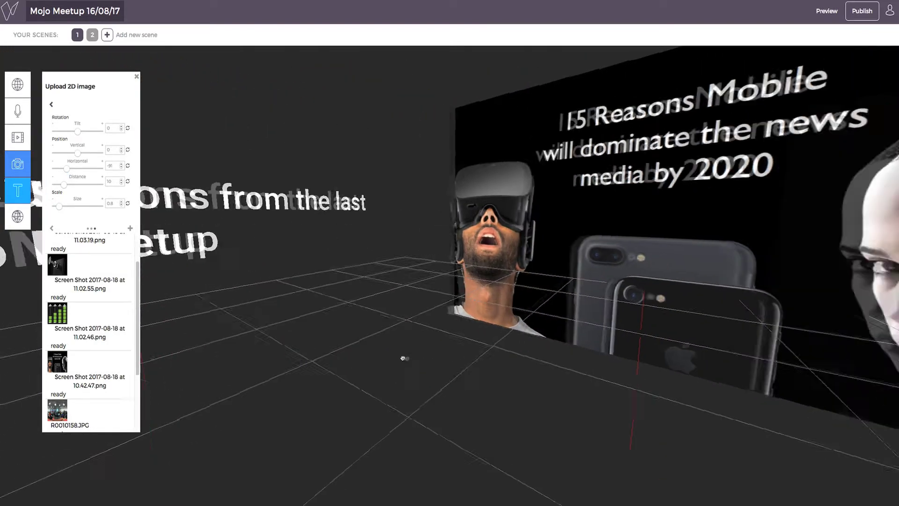
pyautogui.moveTo(403, 357); pyautogui.dragTo(550, 362)
pyautogui.moveTo(468, 373); pyautogui.dragTo(585, 361)
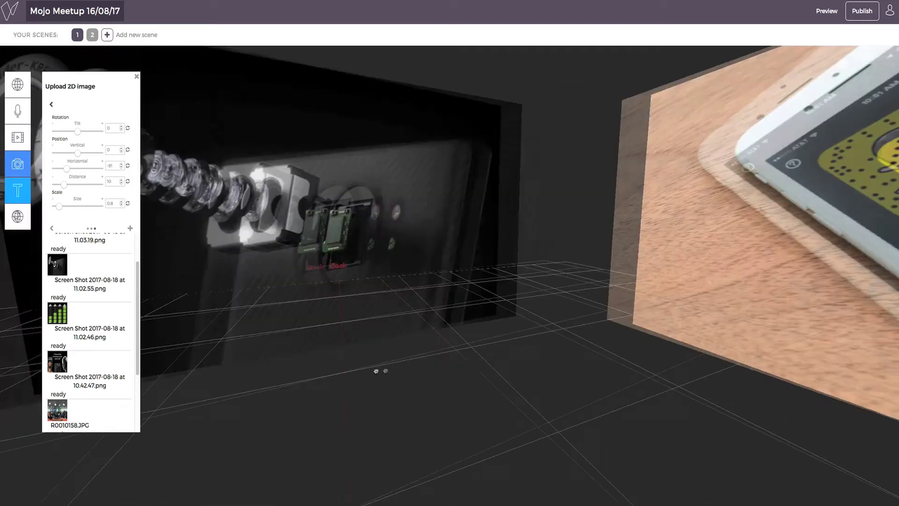
pyautogui.moveTo(375, 369); pyautogui.dragTo(401, 383)
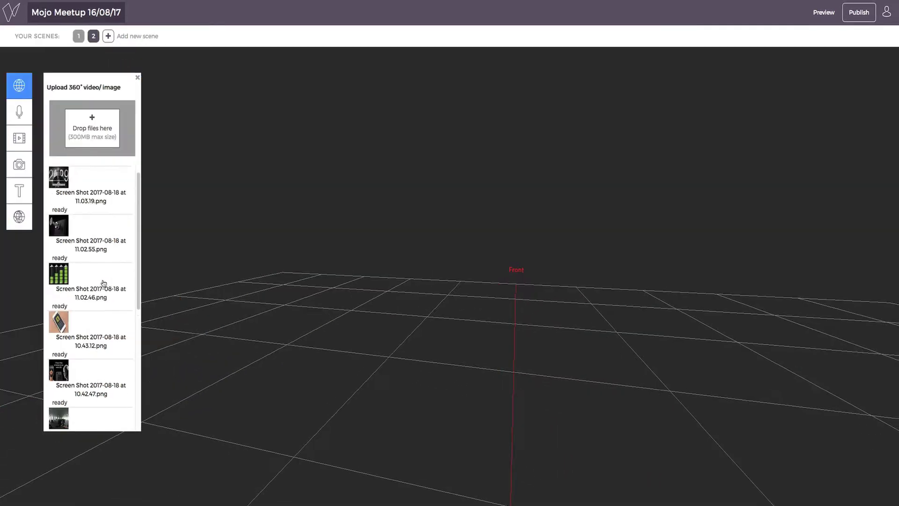
# Use the existing asset R0010155_er.MP4 as the 360° video of scene 2
pyautogui.scroll(-1, 103, 283)
pyautogui.scroll(-3, 103, 283)
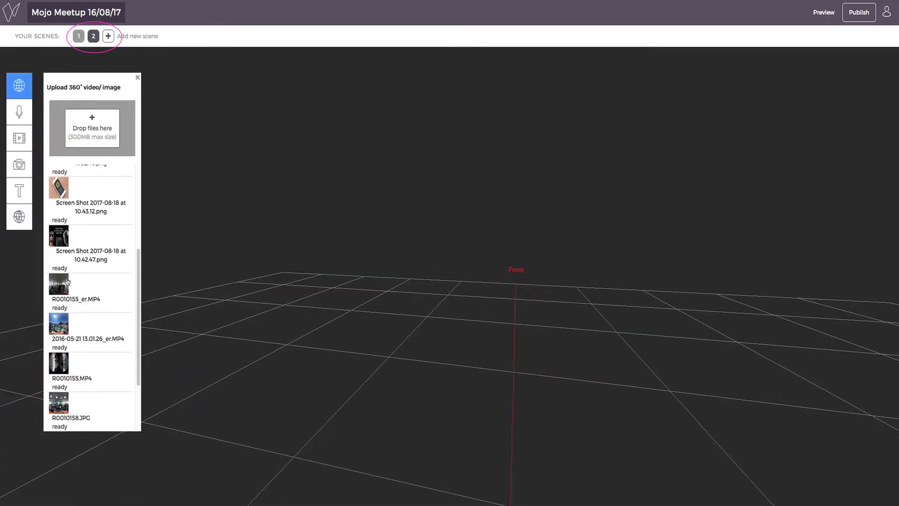
pyautogui.click(57, 281)
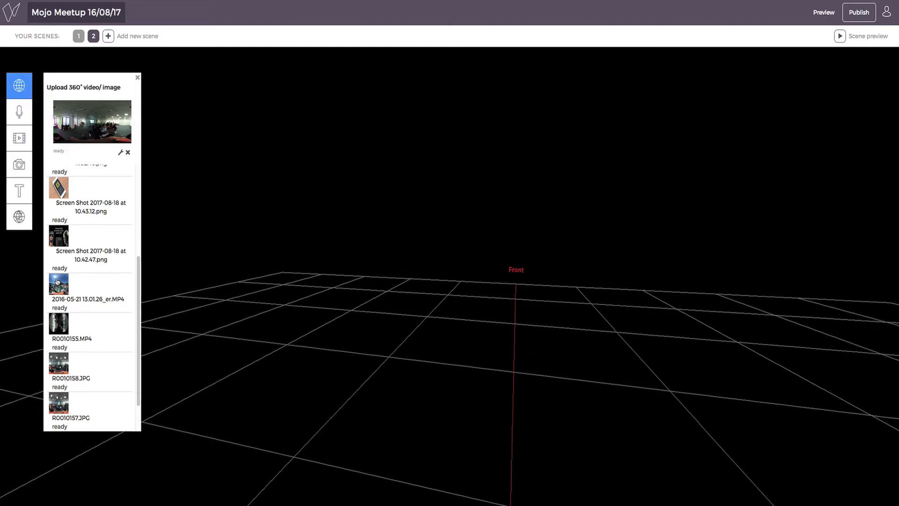
pyautogui.click(57, 281)
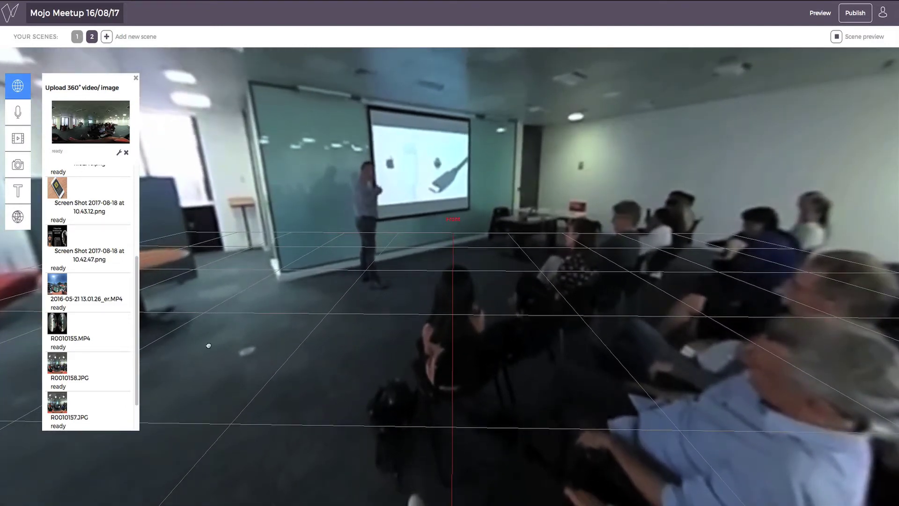
pyautogui.moveTo(490, 373); pyautogui.dragTo(243, 345)
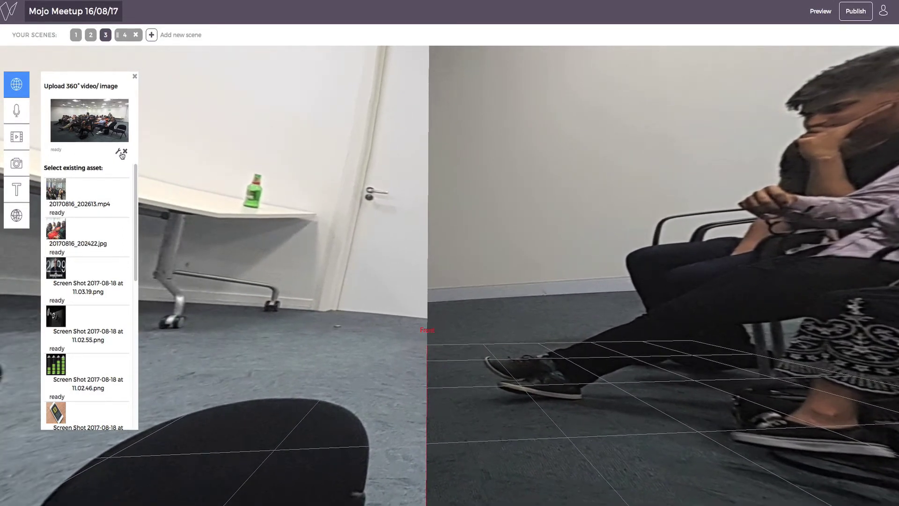
# Rotate the 360° image of scene 3 horizontally to change what faces the front
pyautogui.click(119, 152)
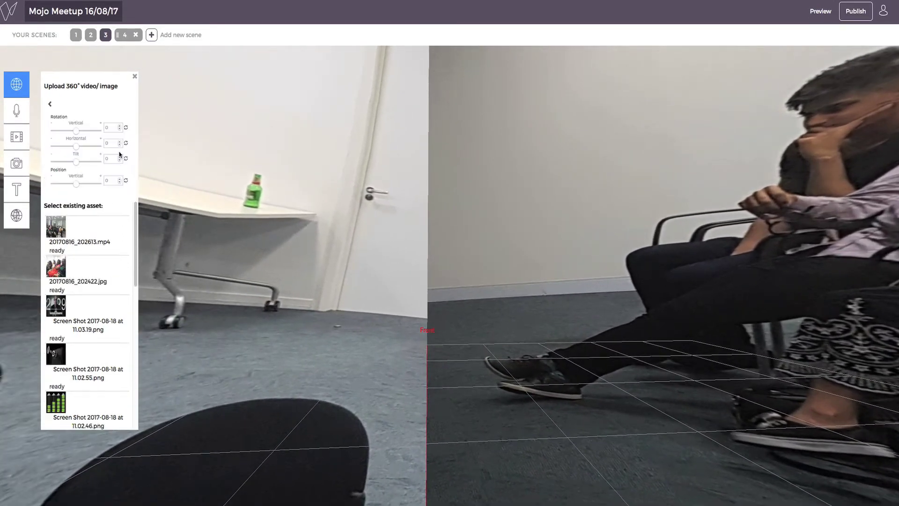
pyautogui.moveTo(76, 148); pyautogui.dragTo(100, 148)
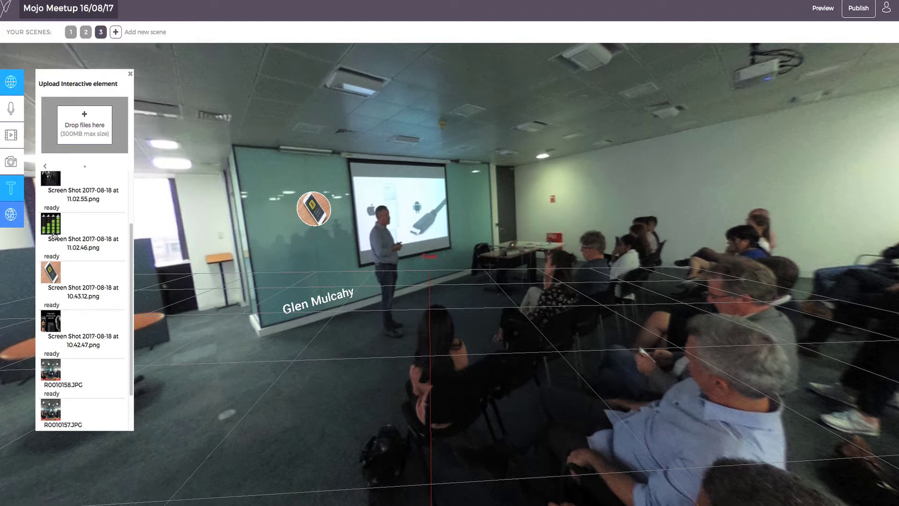
# Add the battery image "Screen Shot 2017-08-18 at 11.02.46.png" as an interactive element in scene 3 and link it to scene 1
pyautogui.click(53, 227)
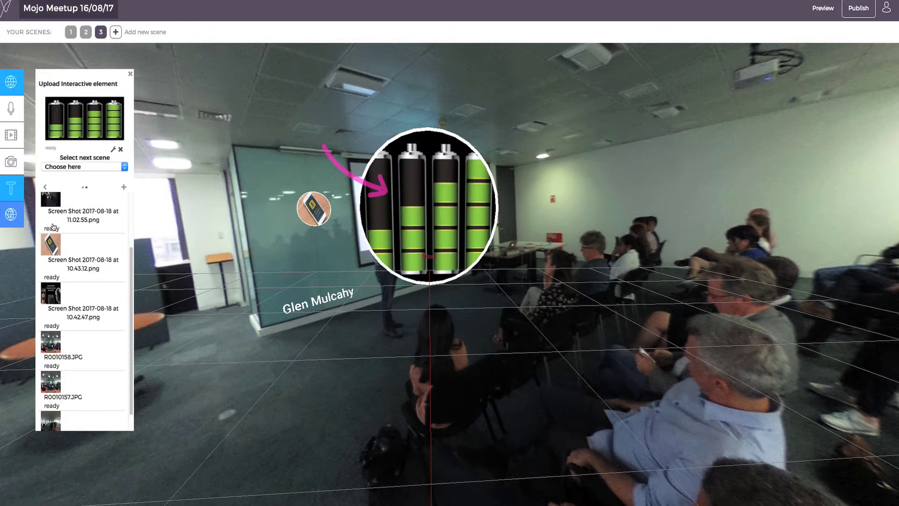
pyautogui.click(94, 167)
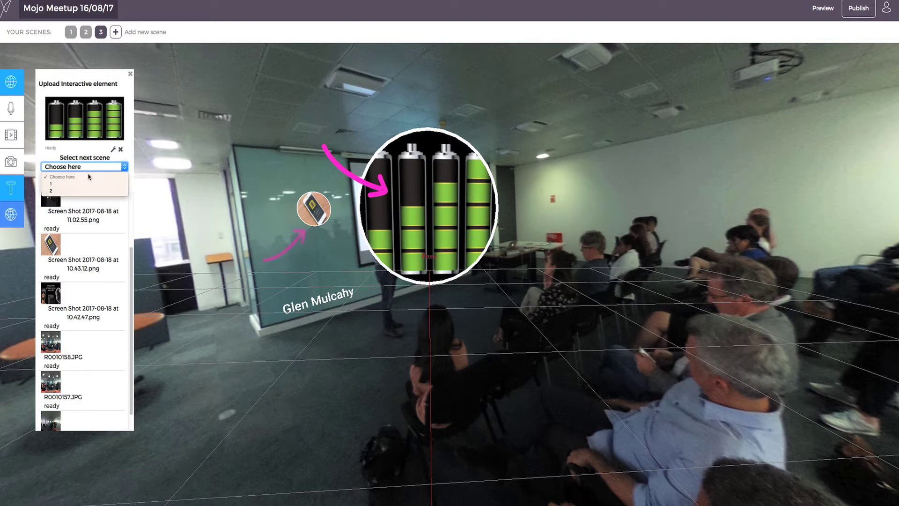
pyautogui.click(85, 184)
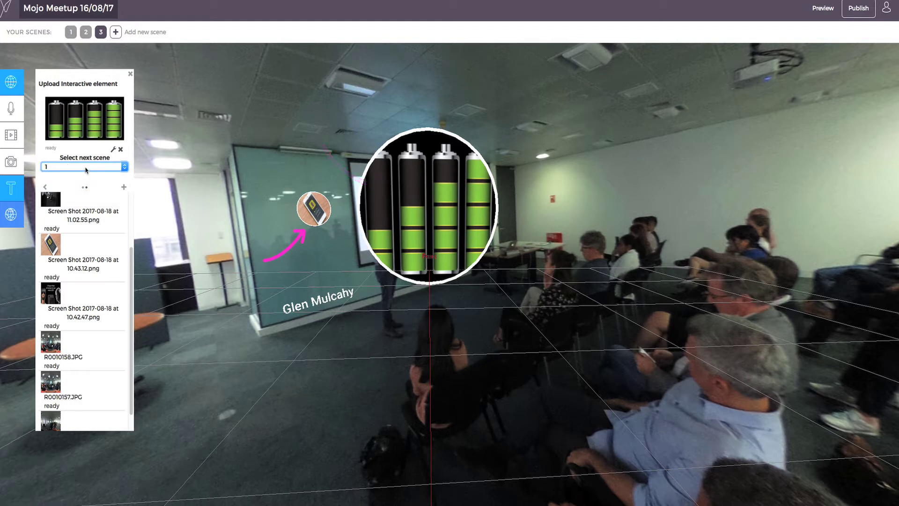